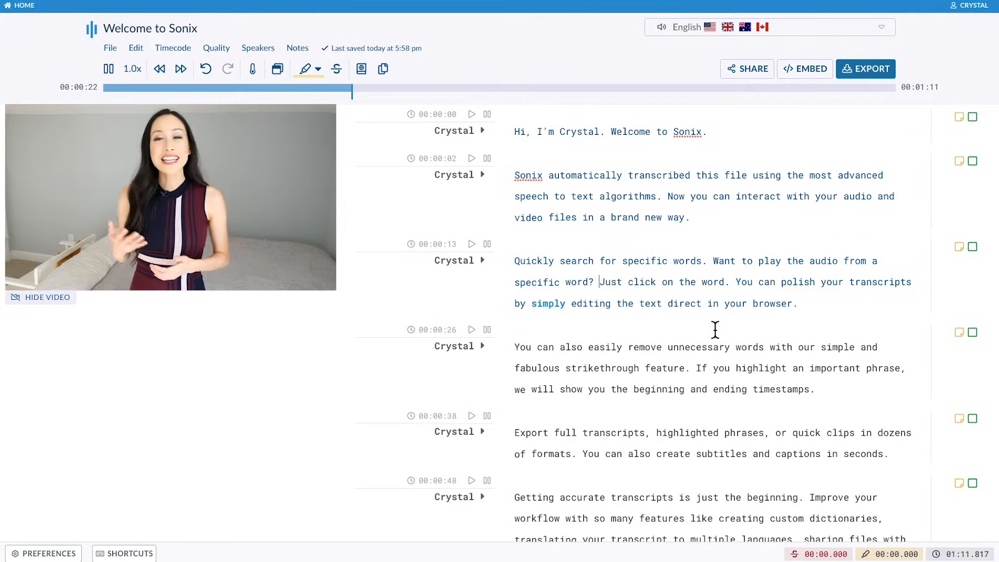
text(ly)
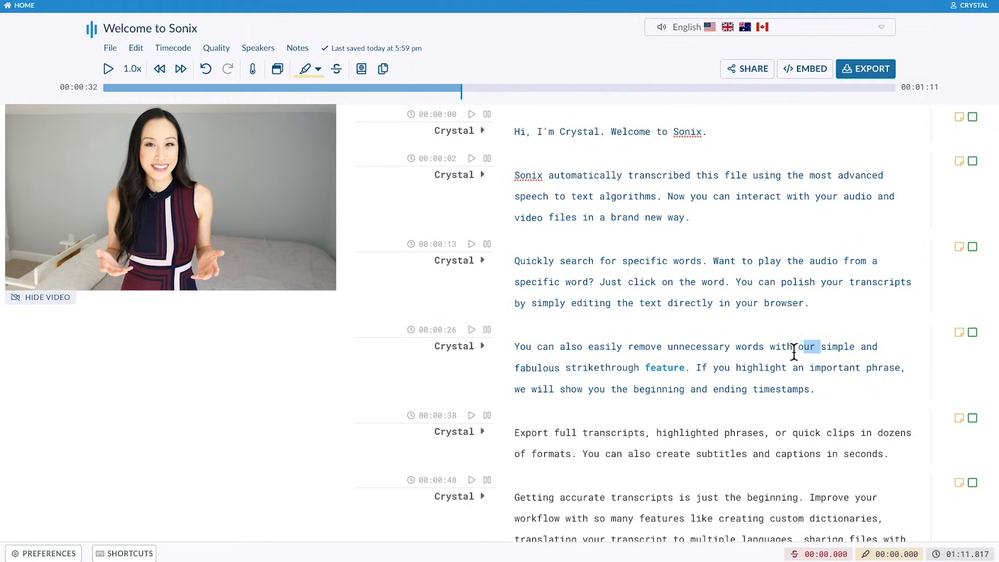
Strike through 'simple and fabulous' and replay the paragraph from 00:00:26.
drag(820, 347, 560, 369)
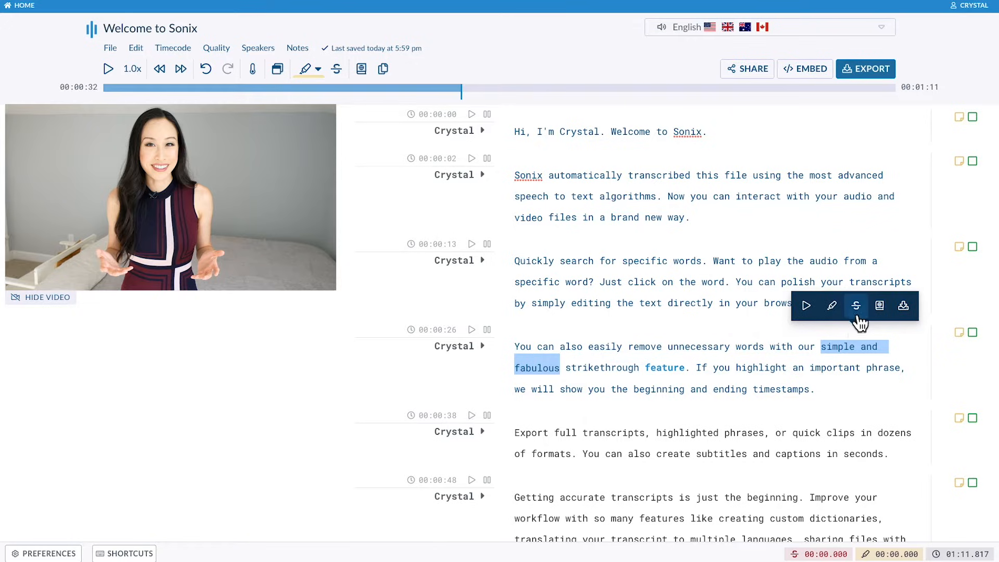
click(857, 306)
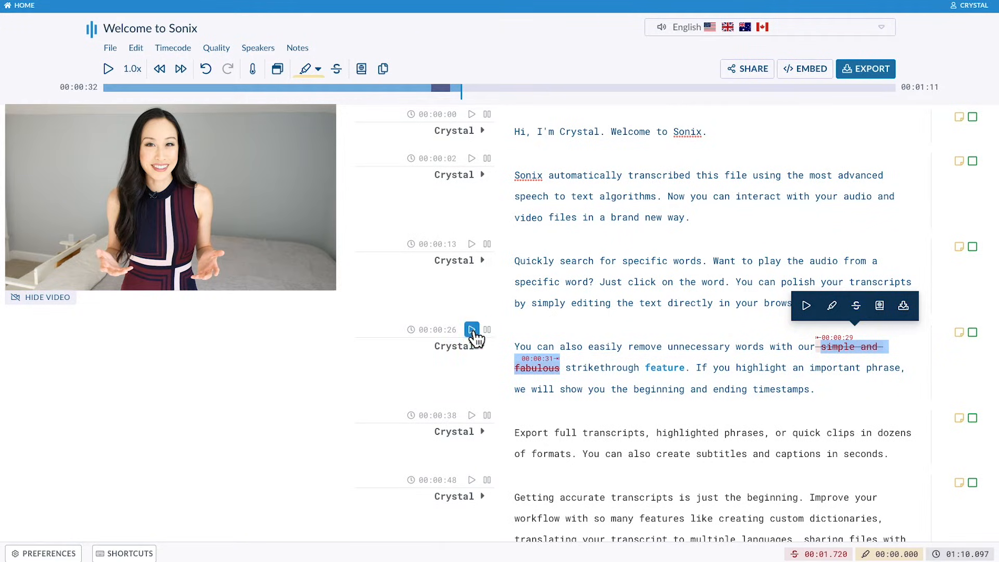
click(471, 330)
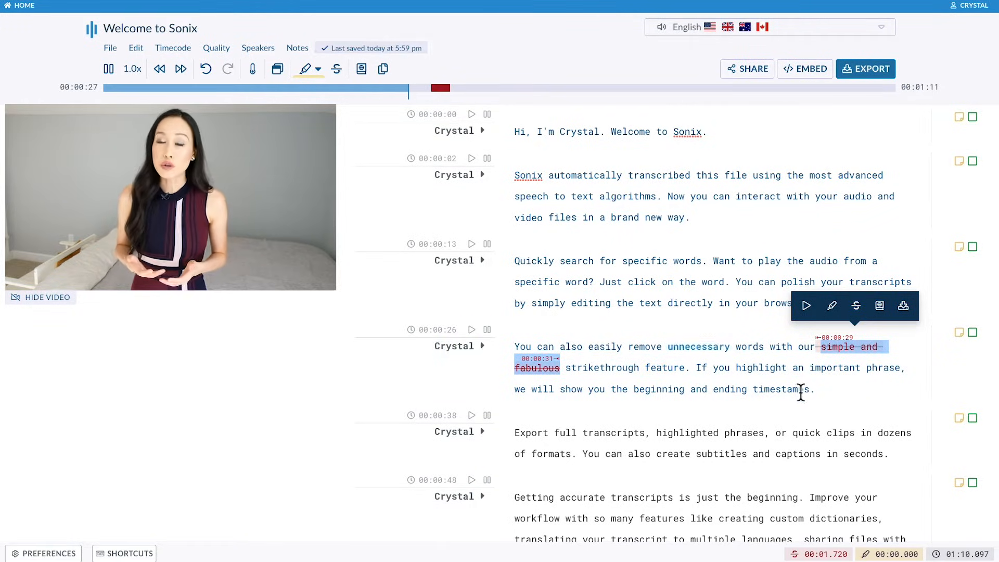
click(836, 390)
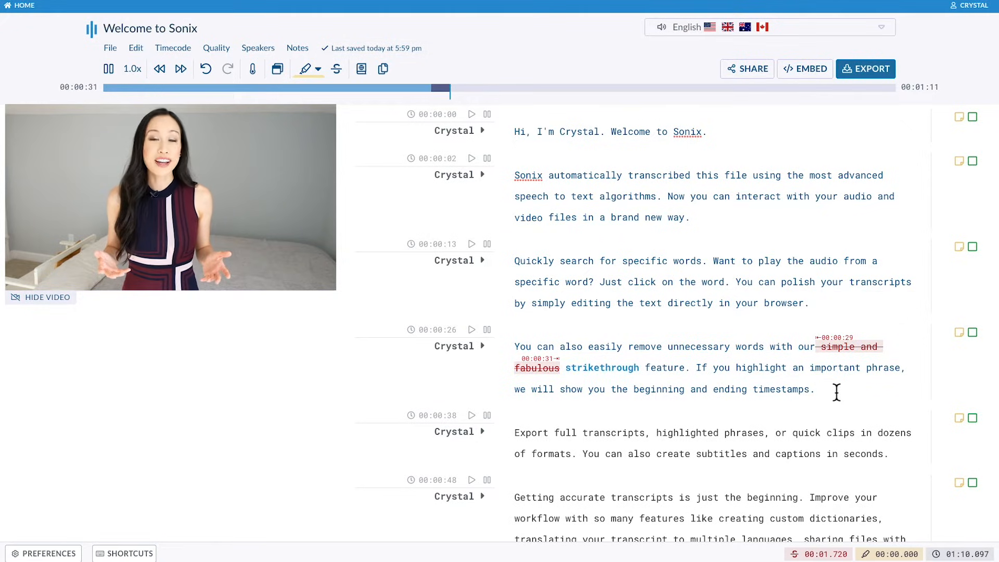
Highlight the sentence about highlighting important phrases, showing its start and end timestamps.
drag(818, 390, 699, 373)
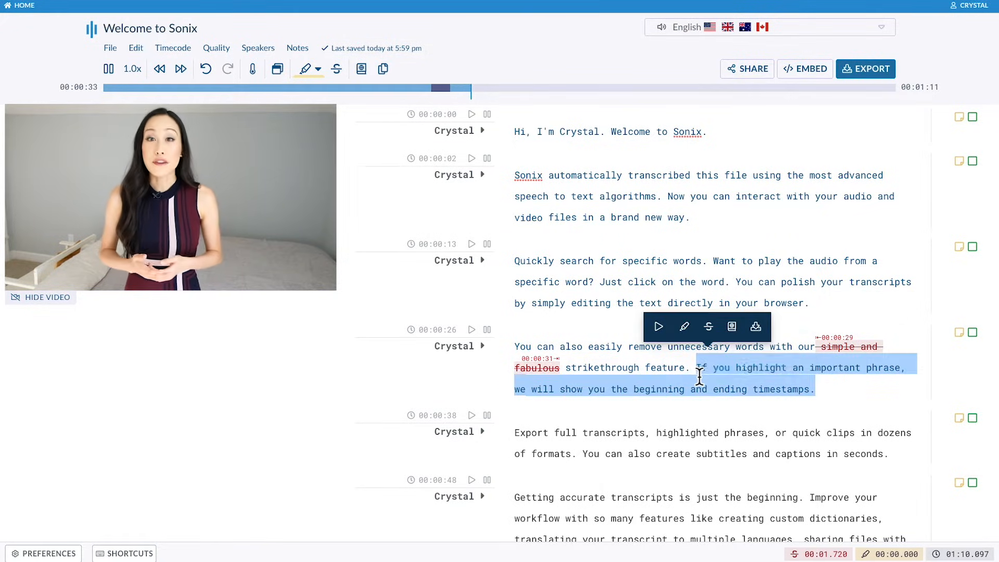
click(684, 327)
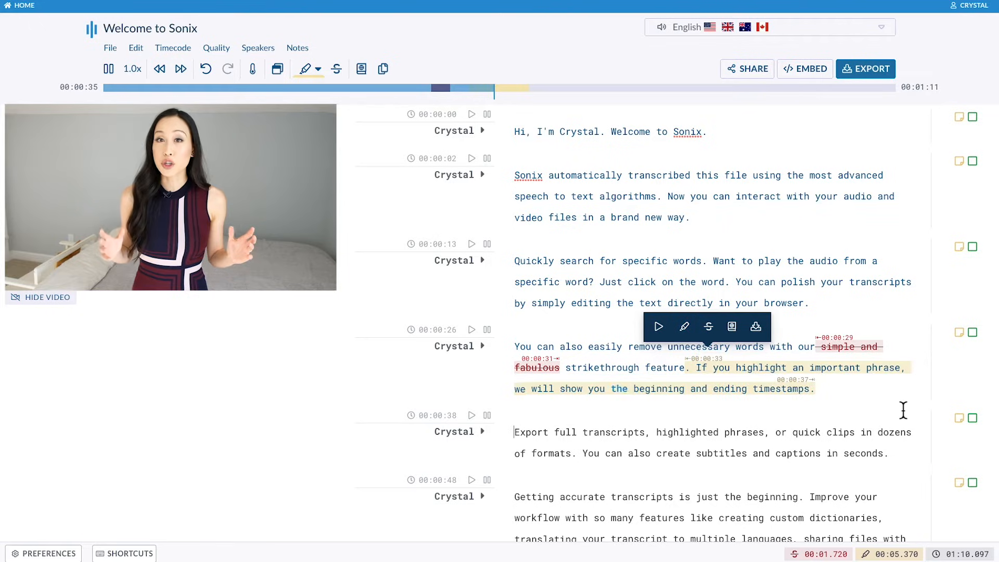